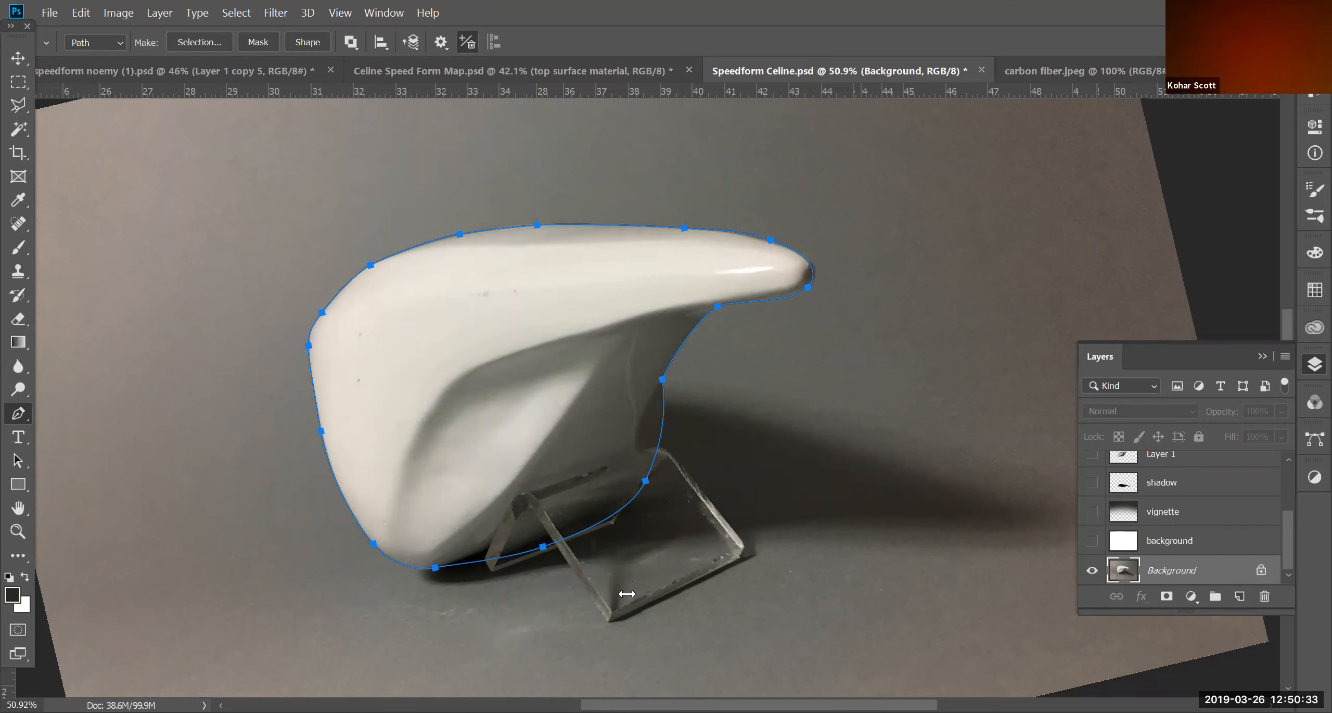
Hide the original Background photo layer and show the cut-out speed form on Layer 1.
{"action": "left_click", "coordinate": [1092, 571]}
{"action": "left_click_drag", "start_coordinate": [1291, 527], "coordinate": [1287, 492]}
{"action": "left_click", "coordinate": [1092, 536]}
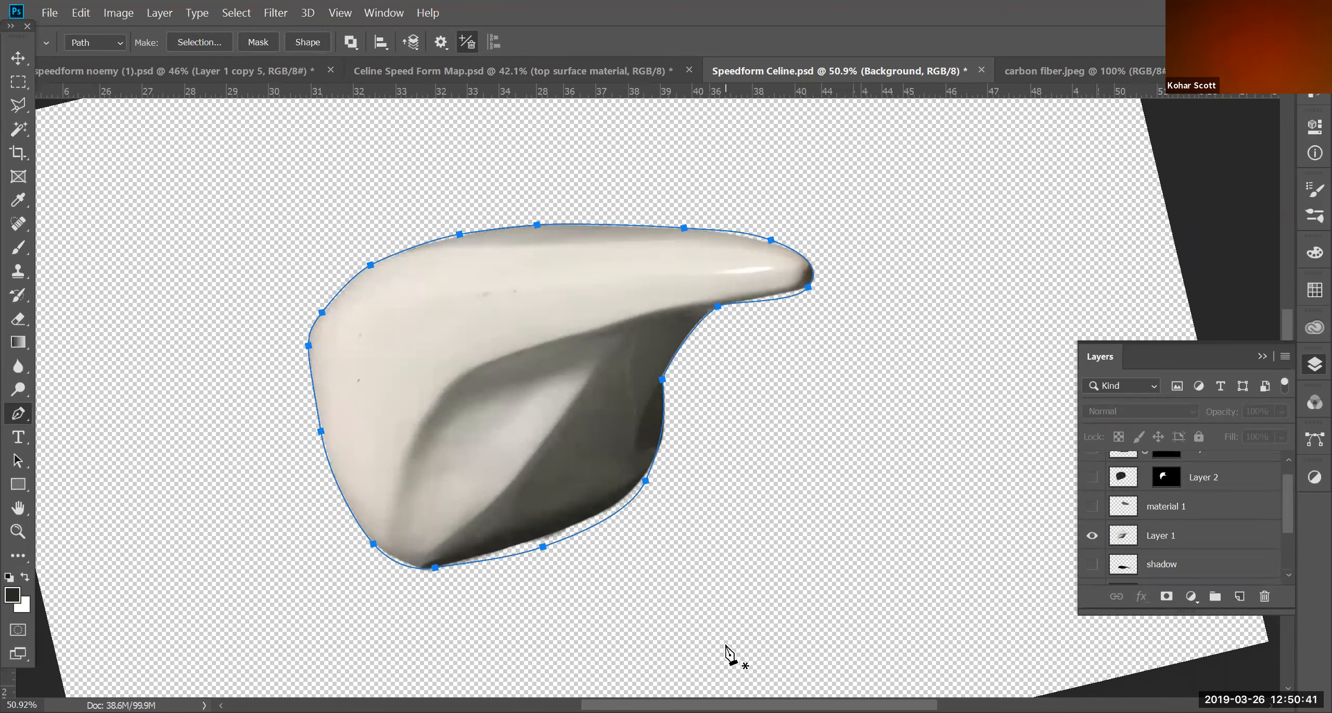
{"action": "left_click", "coordinate": [478, 562]}
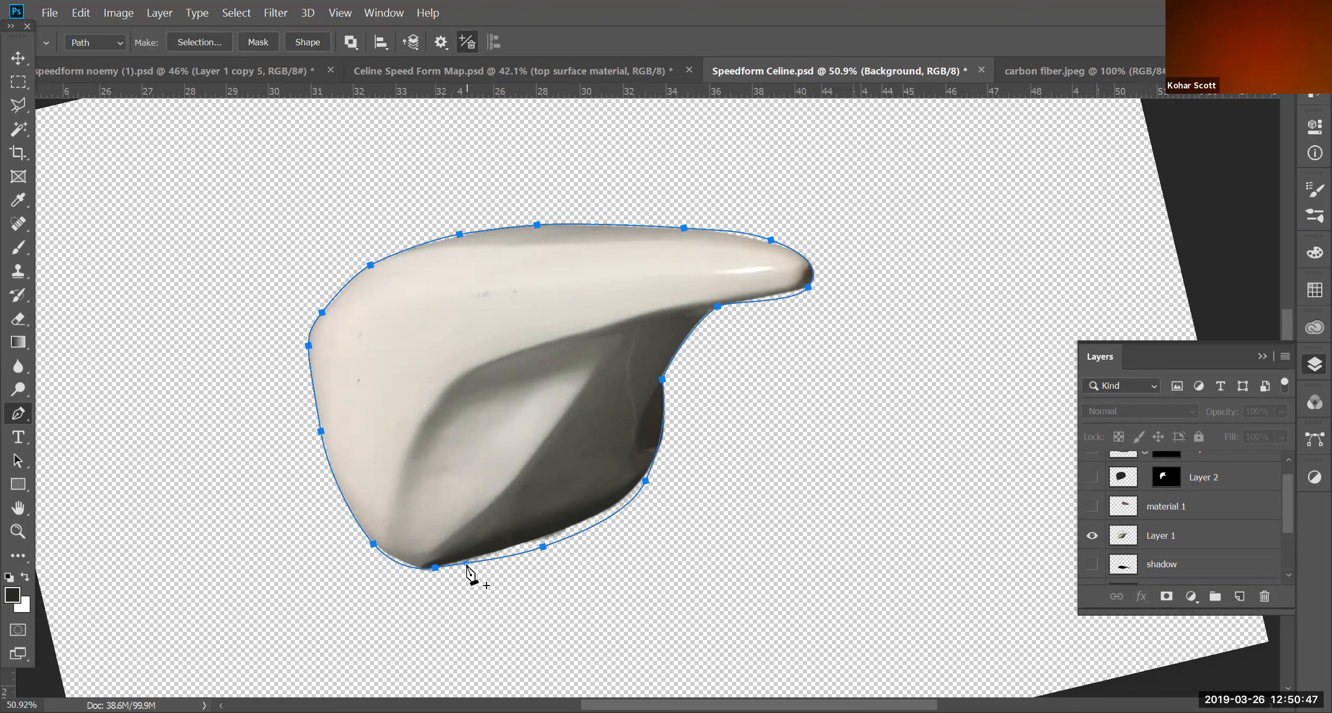
{"action": "left_click", "coordinate": [12, 108]}
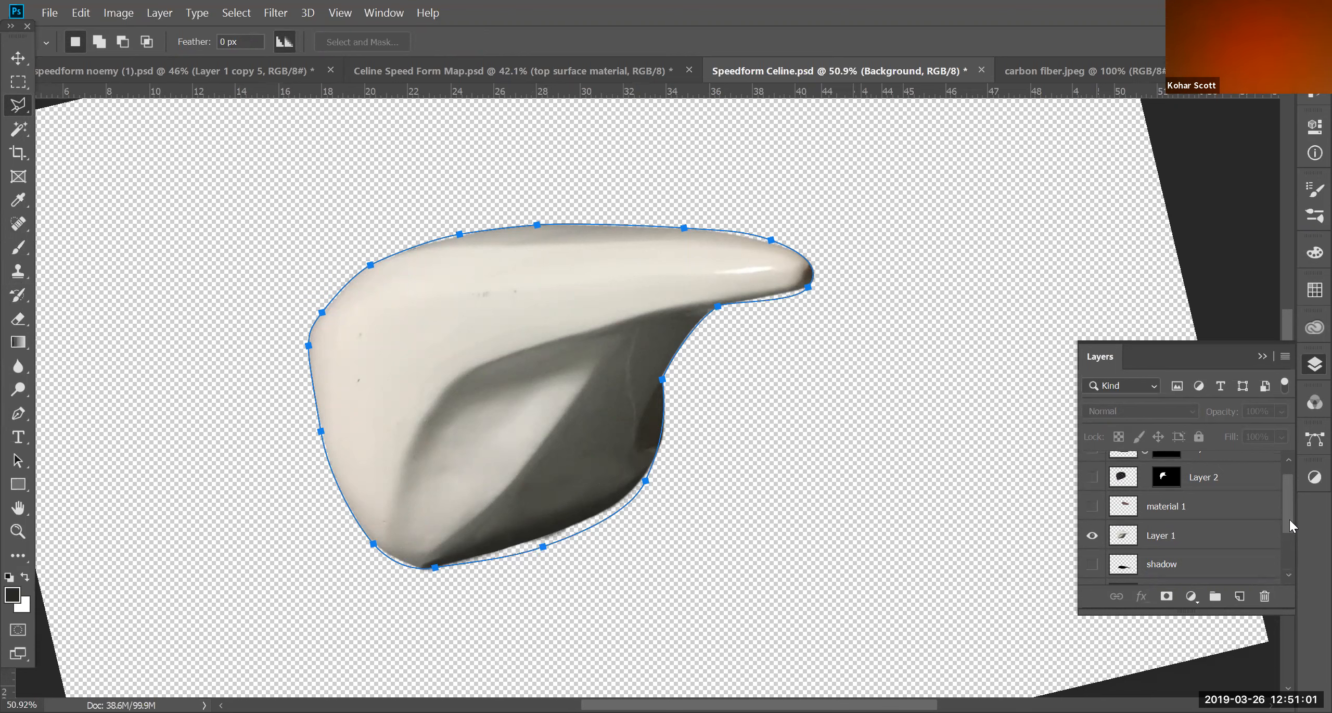
Show the white background, vignette and shadow layers behind the cut-out form.
{"action": "left_click_drag", "start_coordinate": [1289, 519], "coordinate": [1293, 571]}
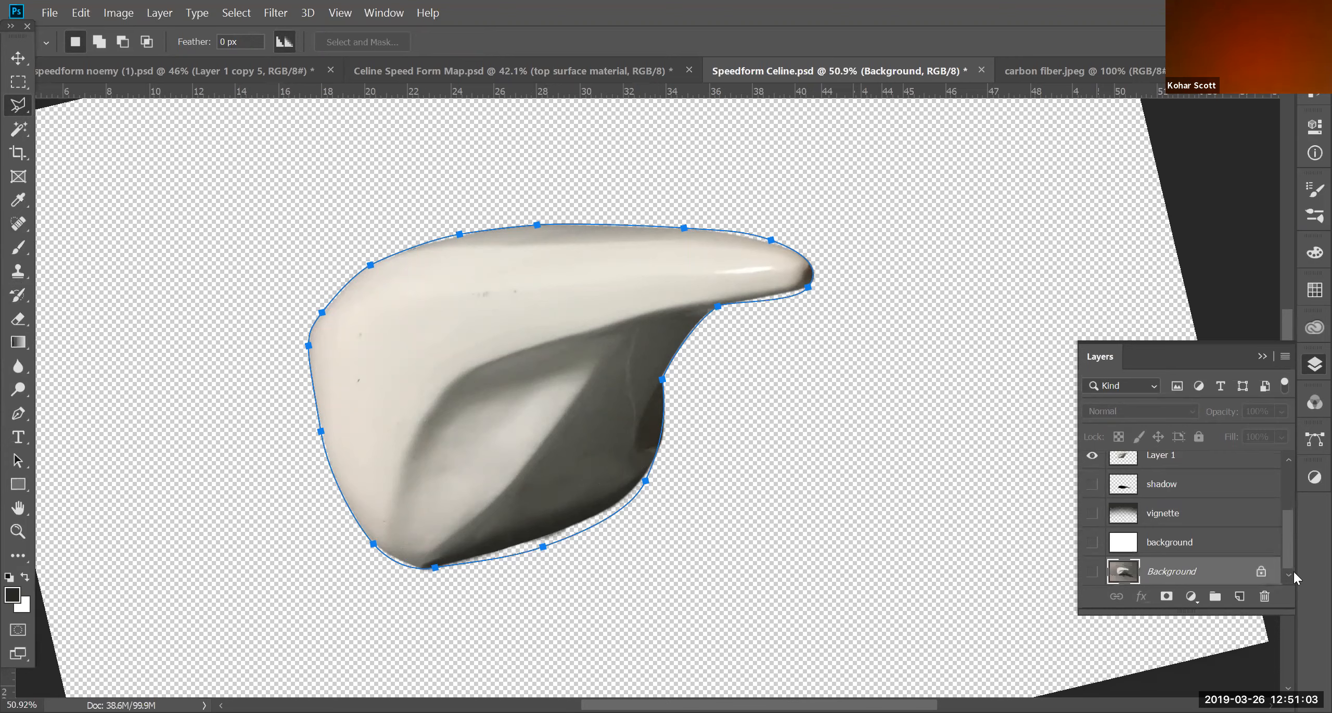
{"action": "left_click", "coordinate": [1094, 541]}
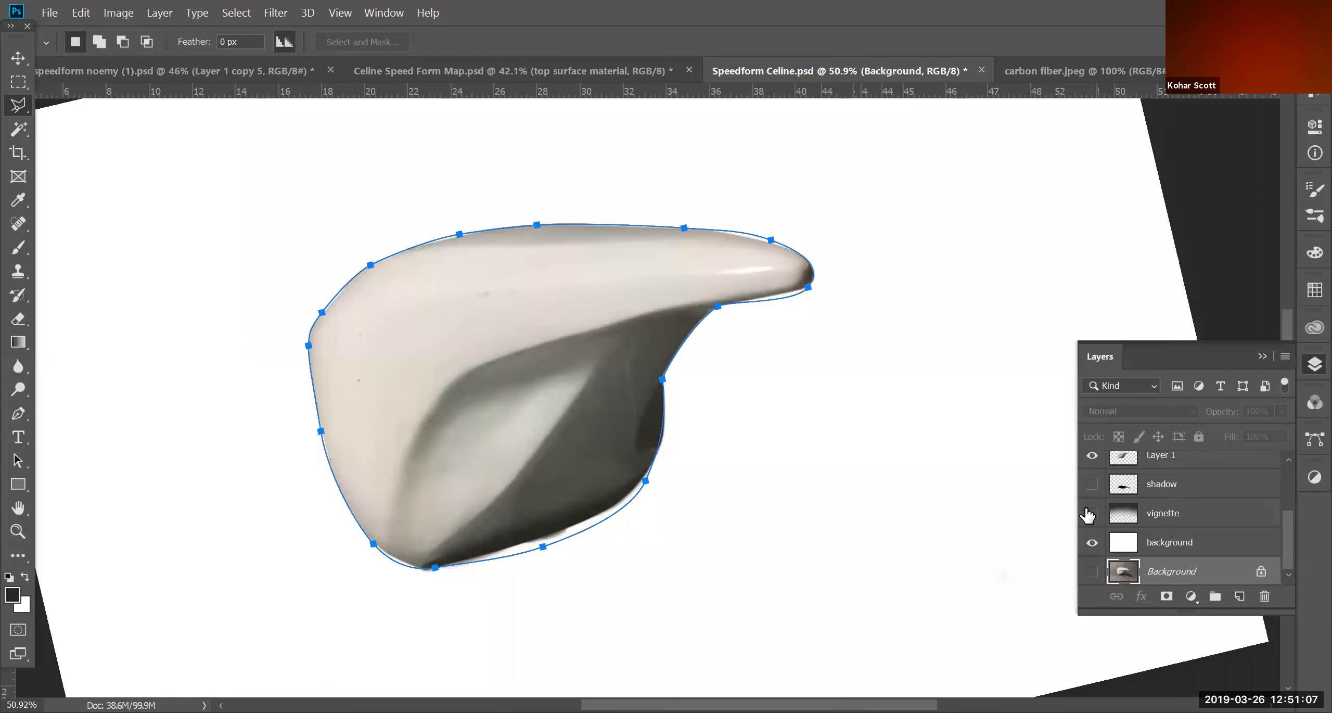
{"action": "left_click", "coordinate": [1095, 515]}
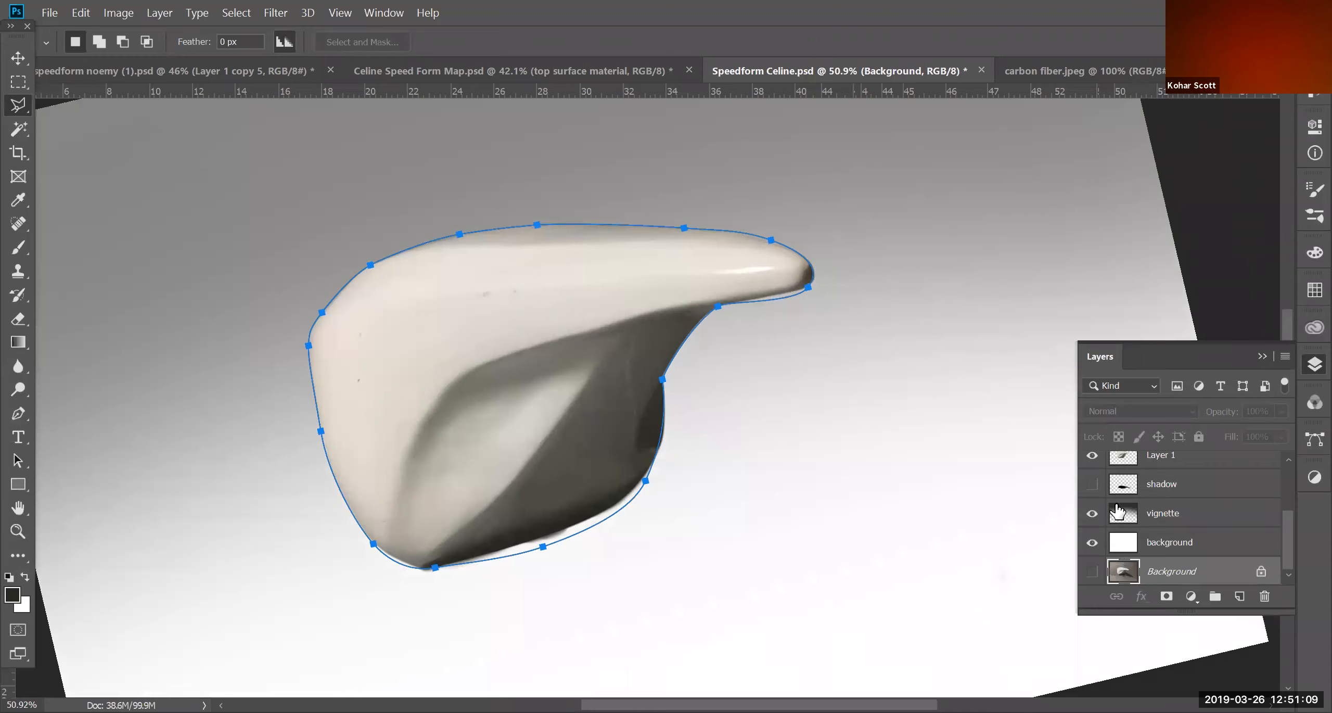
{"action": "left_click", "coordinate": [1093, 484]}
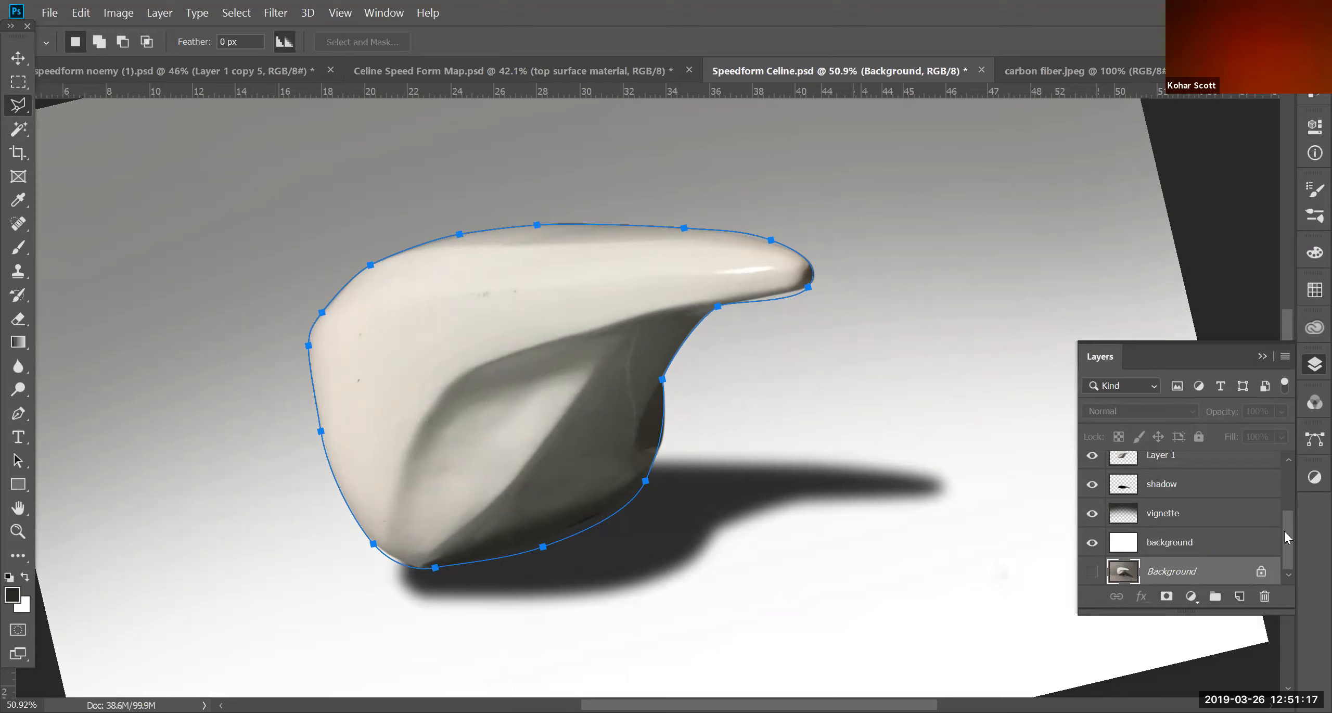
Preview the carbon fiber material on Layer 2 by switching its visibility on and off again.
{"action": "left_click_drag", "start_coordinate": [1287, 510], "coordinate": [1282, 472]}
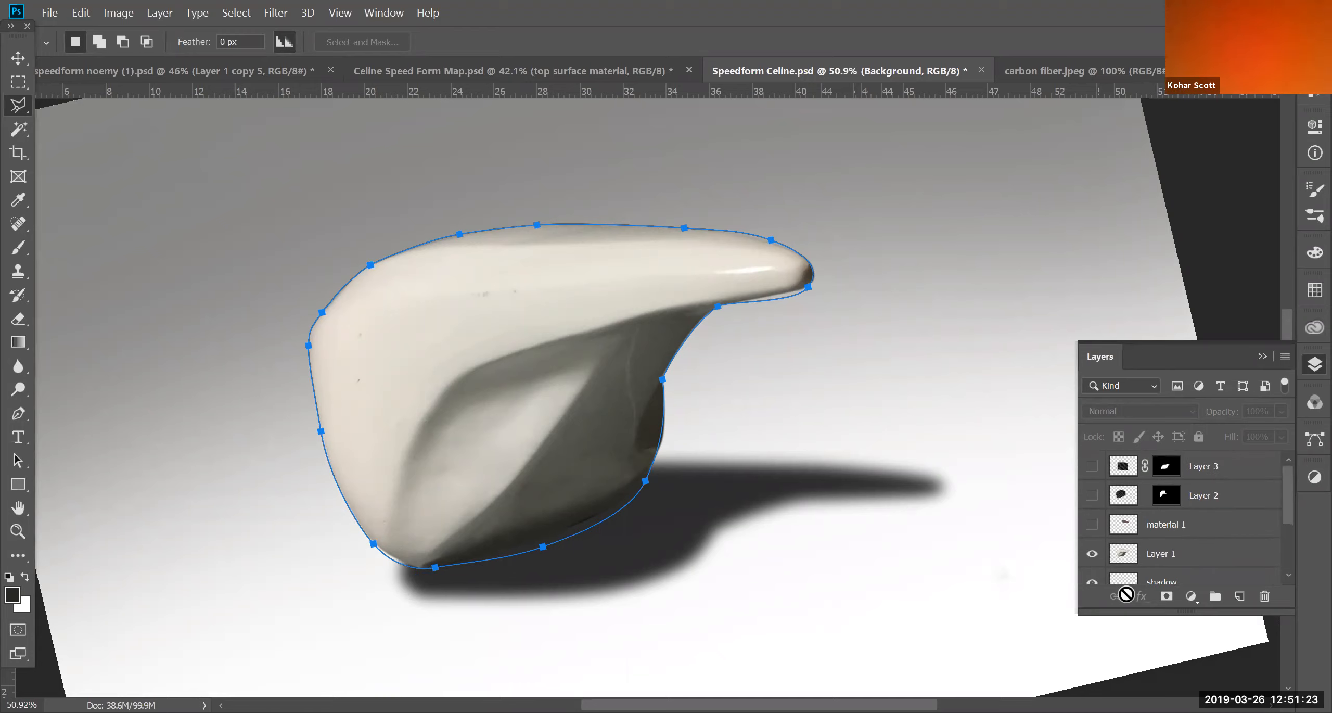
{"action": "left_click", "coordinate": [1092, 496]}
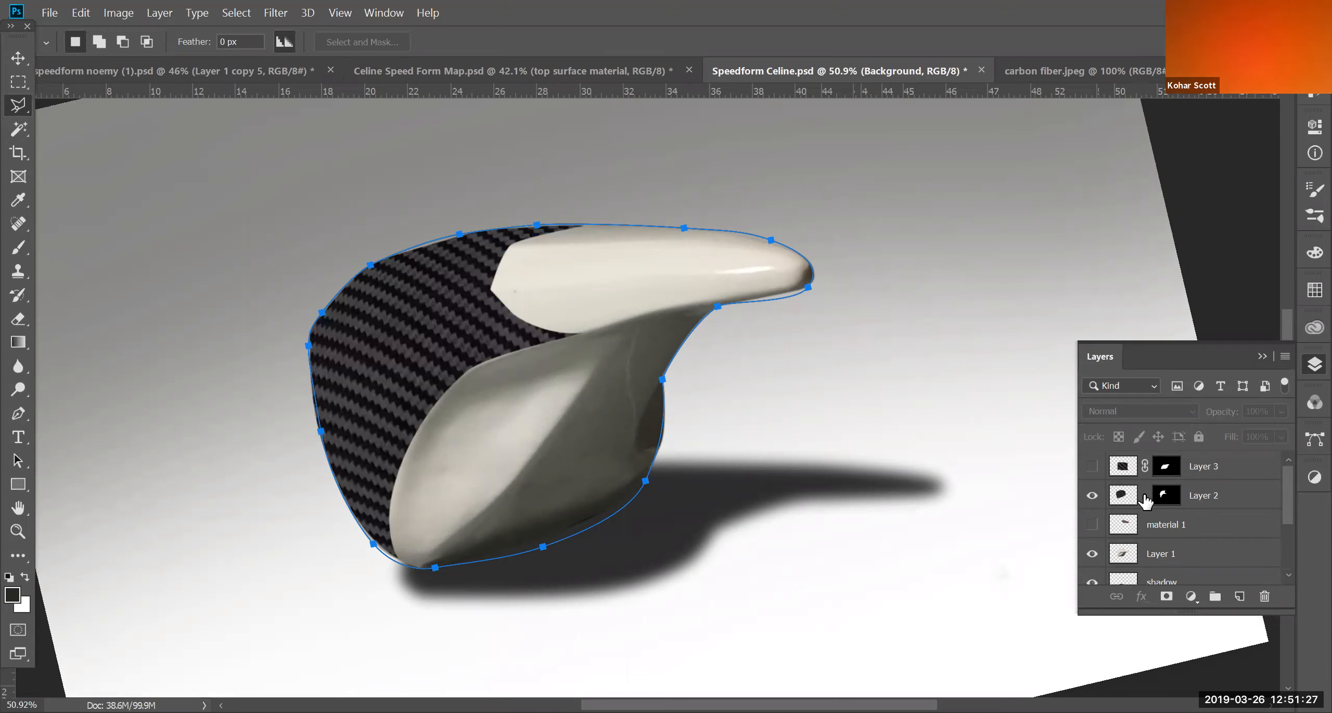
{"action": "left_click", "coordinate": [1092, 496]}
Examine the saved material 1, Material 2 and Area3 paths to see which surface each one outlines.
{"action": "left_click", "coordinate": [1310, 438]}
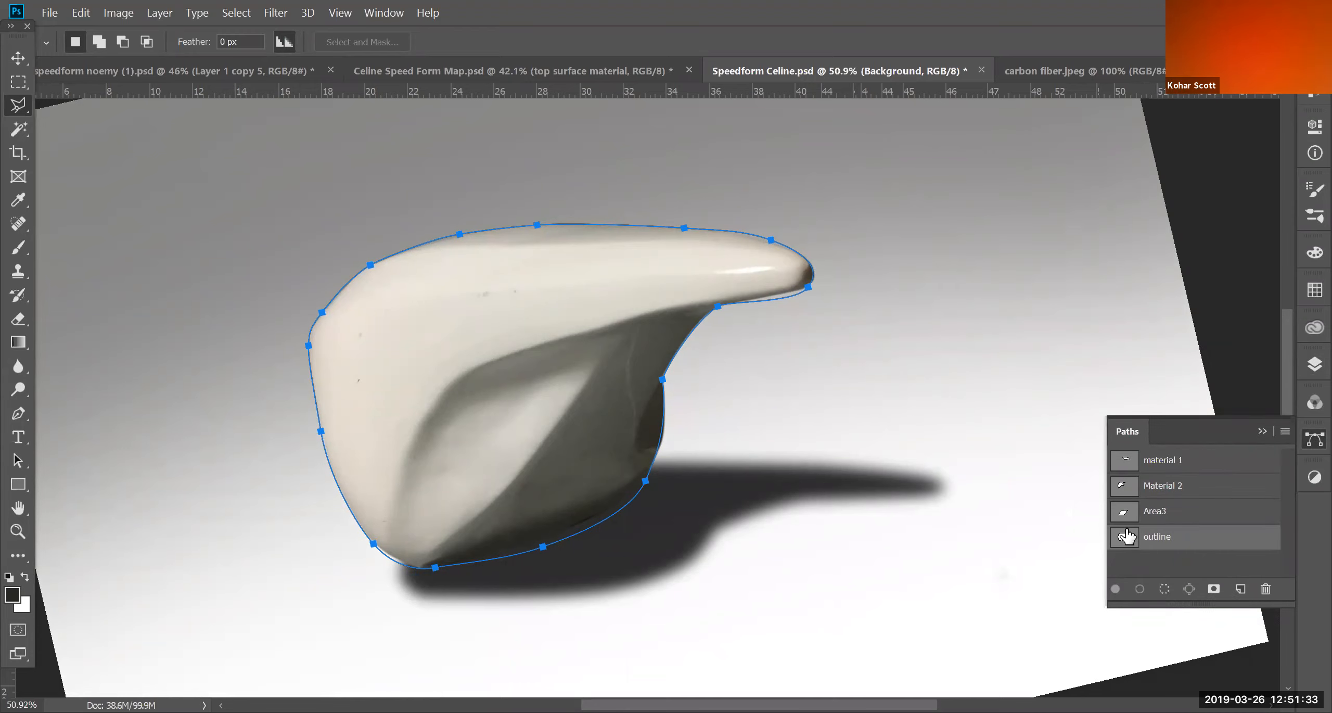
{"action": "left_click", "coordinate": [1164, 463]}
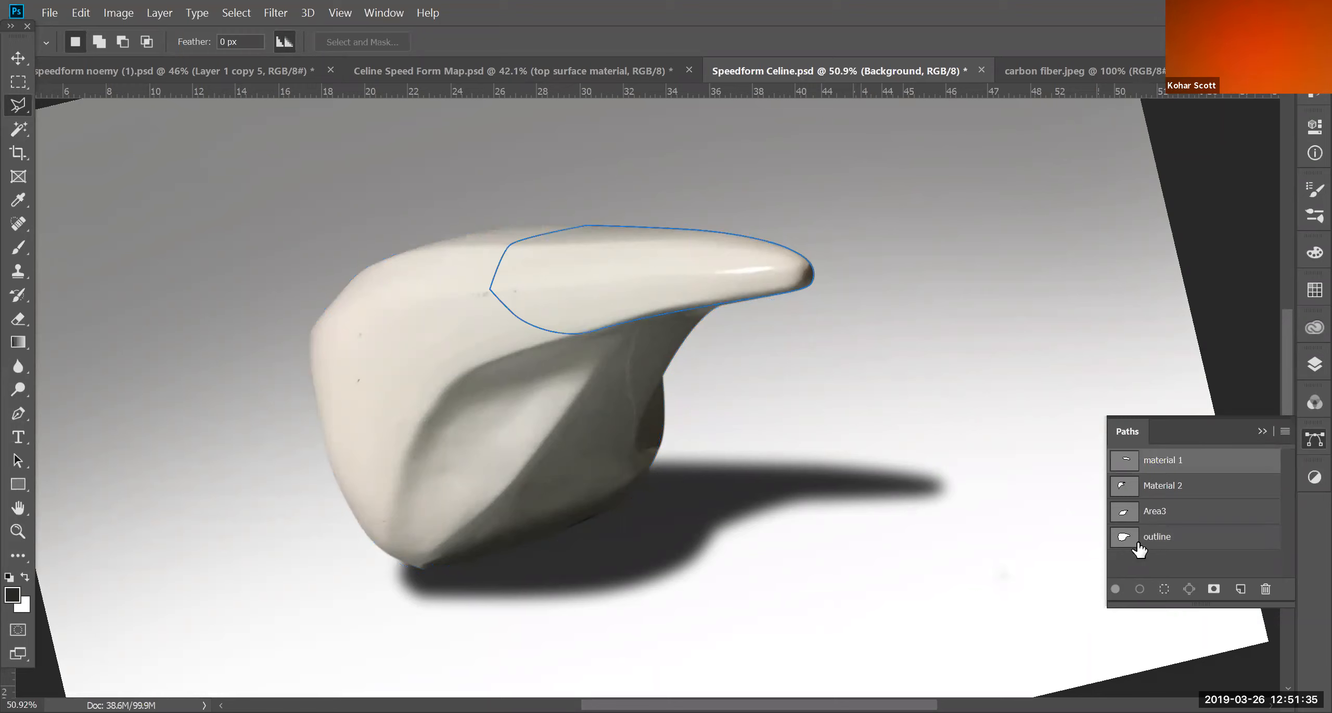
{"action": "left_click", "coordinate": [1156, 495]}
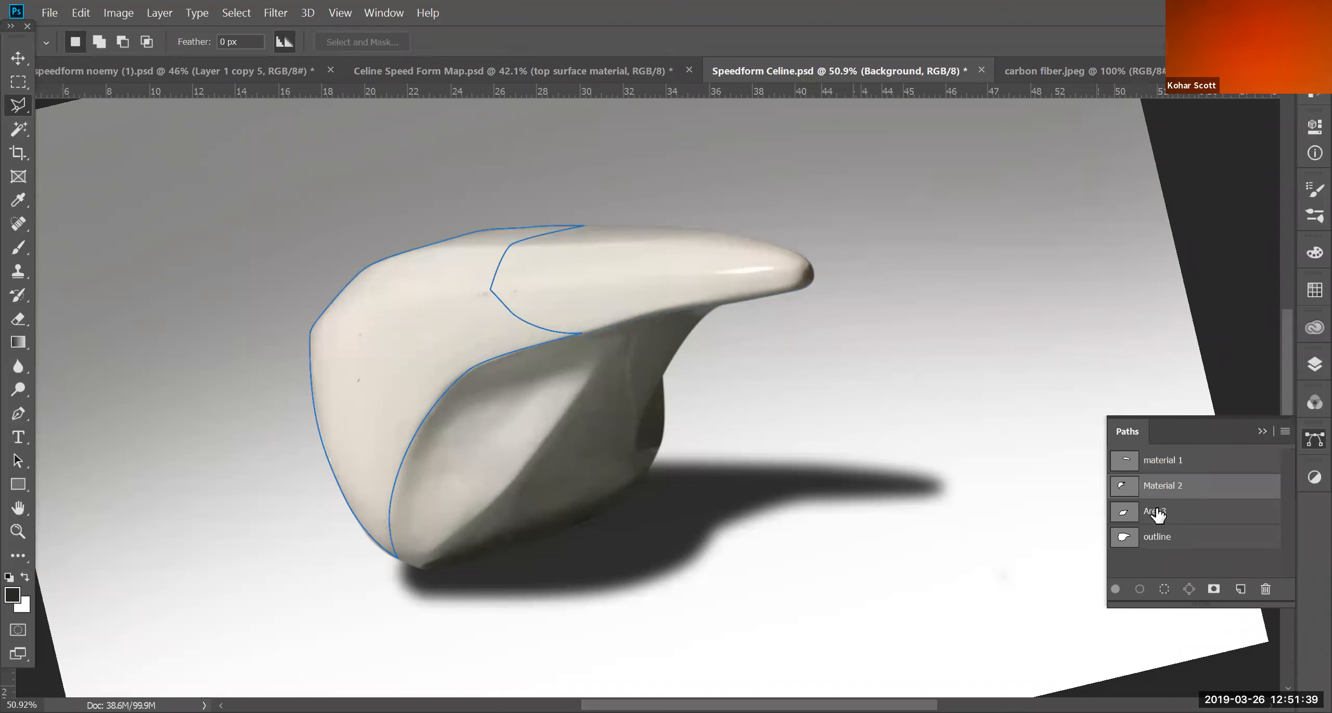
{"action": "left_click", "coordinate": [1156, 512]}
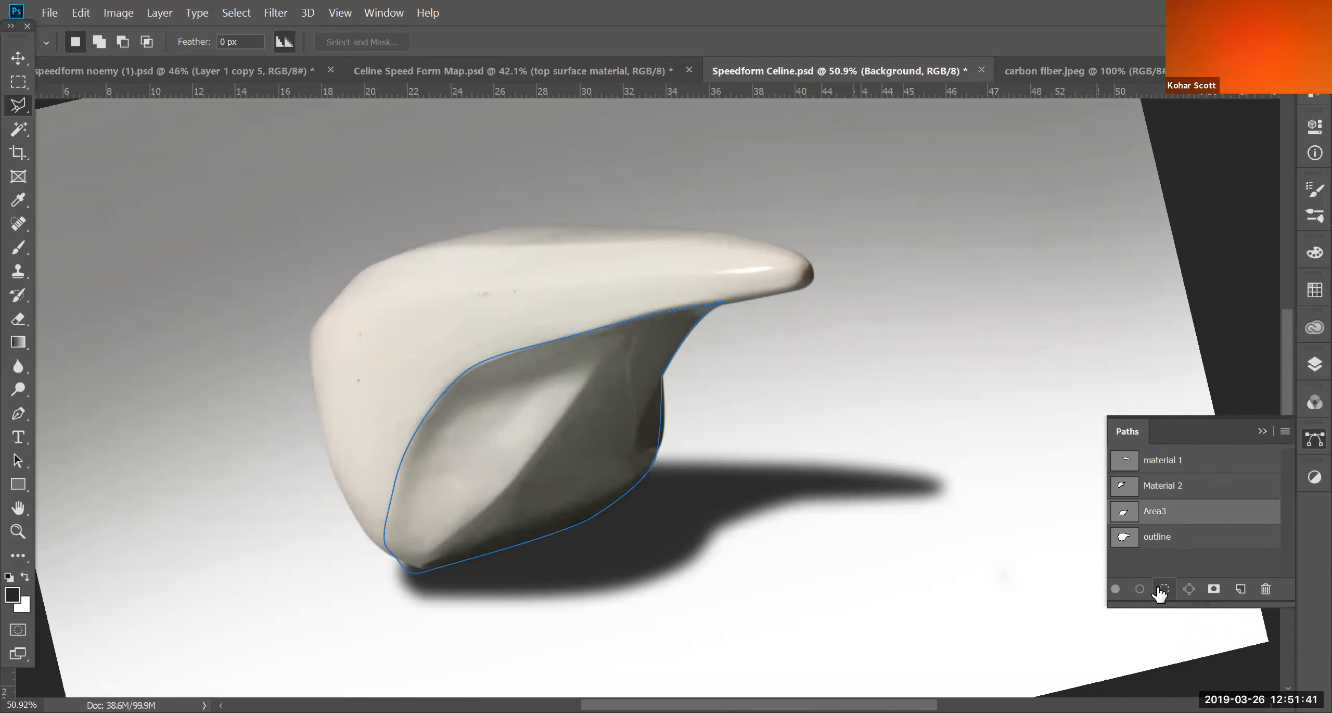
{"action": "left_click", "coordinate": [1156, 467]}
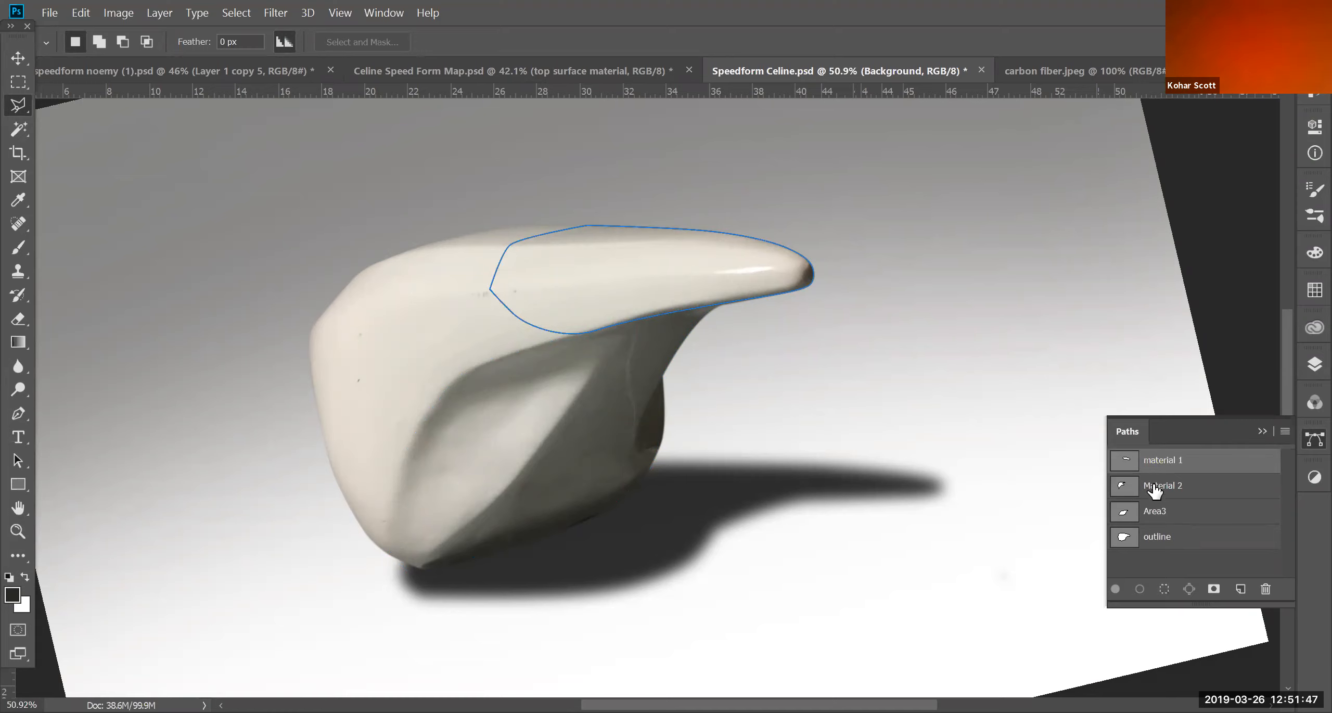
Load the Material 2 path as a new anti-aliased selection with a 1-pixel feather, and show the carbon fiber Layer 2.
{"action": "left_click", "coordinate": [1155, 488]}
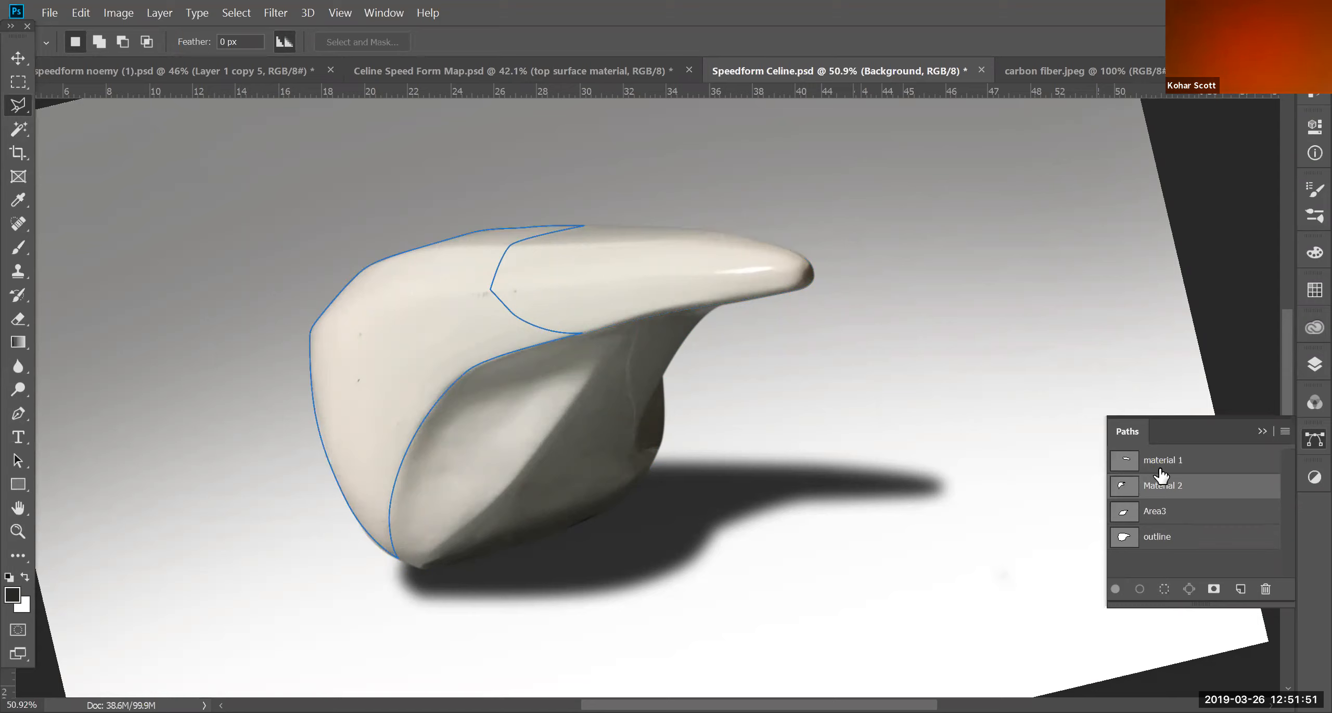
{"action": "left_click", "coordinate": [1285, 430]}
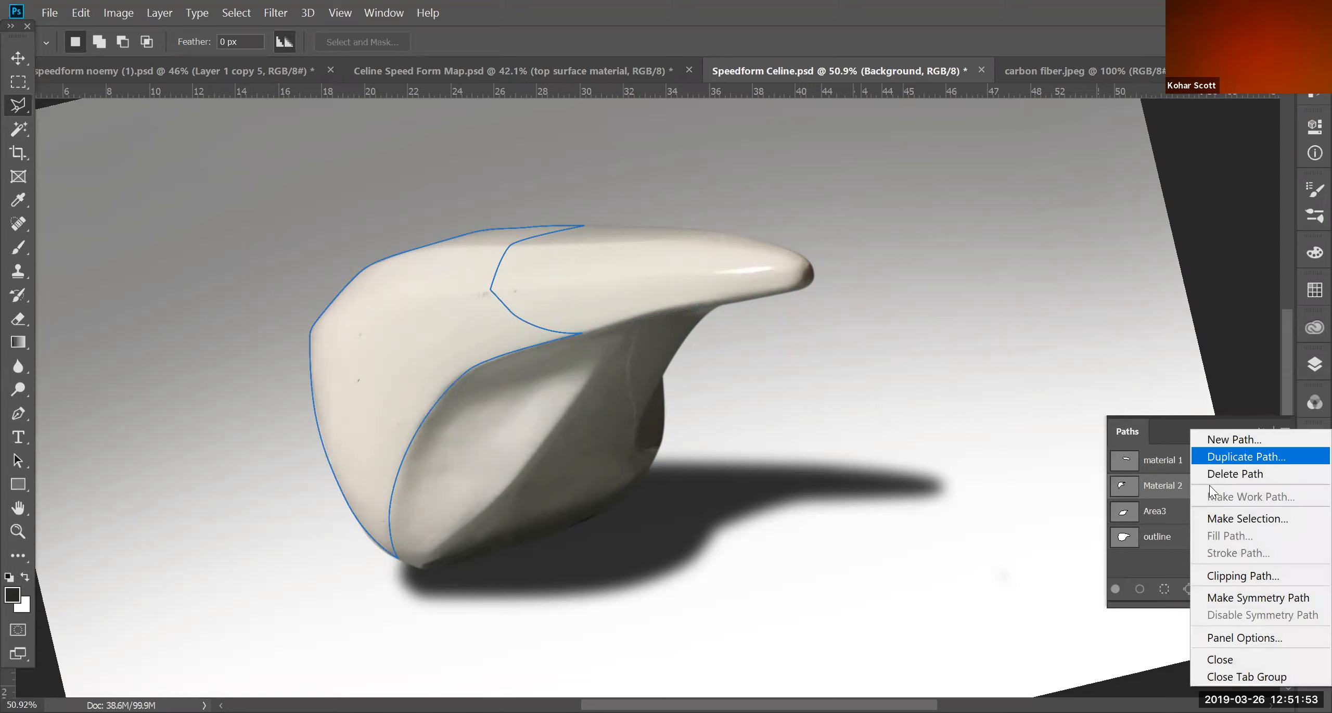
{"action": "left_click", "coordinate": [1216, 517]}
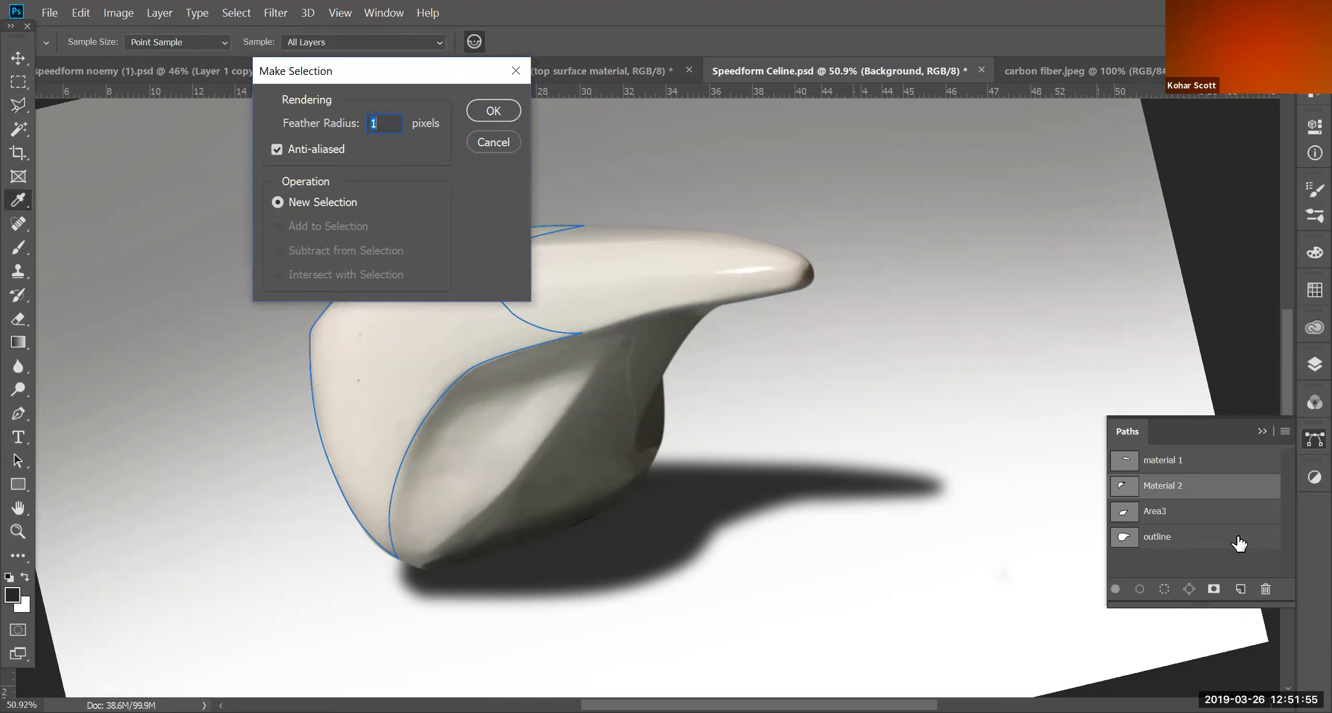
{"action": "left_click", "coordinate": [494, 110]}
{"action": "key", "text": "l"}
{"action": "left_click", "coordinate": [1315, 365]}
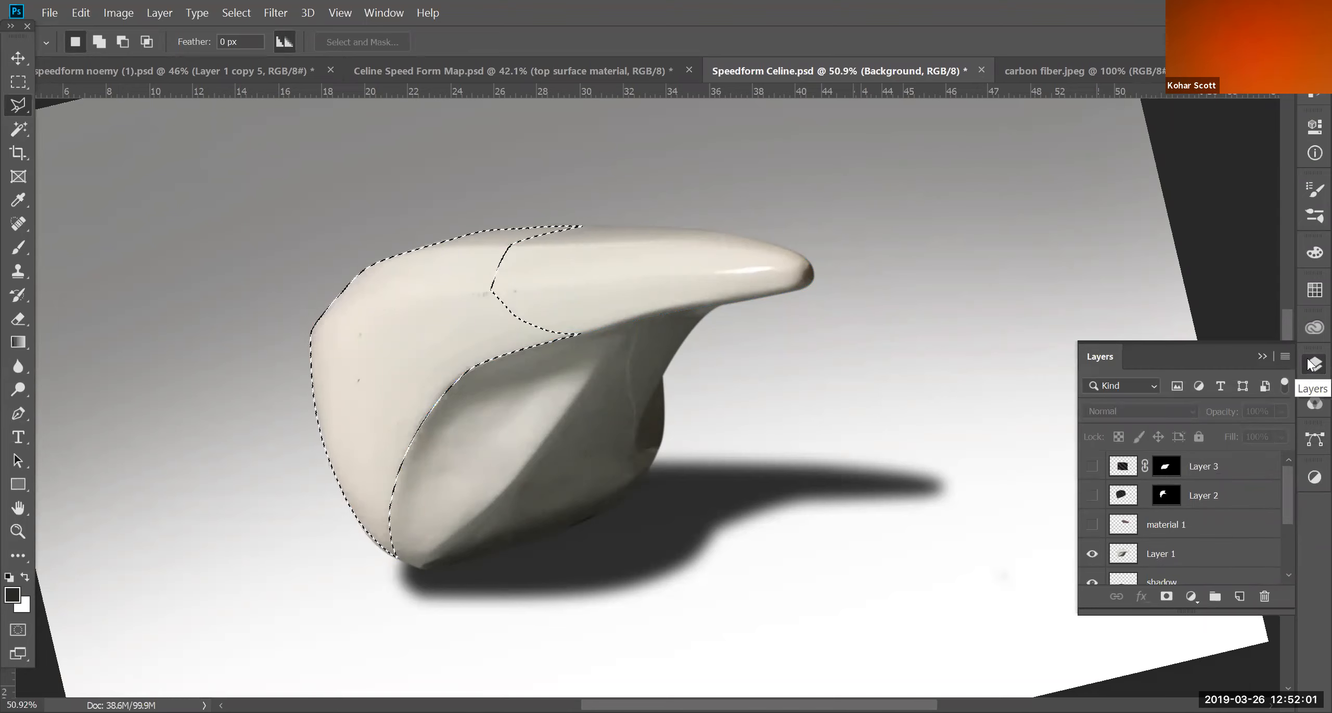
{"action": "left_click", "coordinate": [1092, 495]}
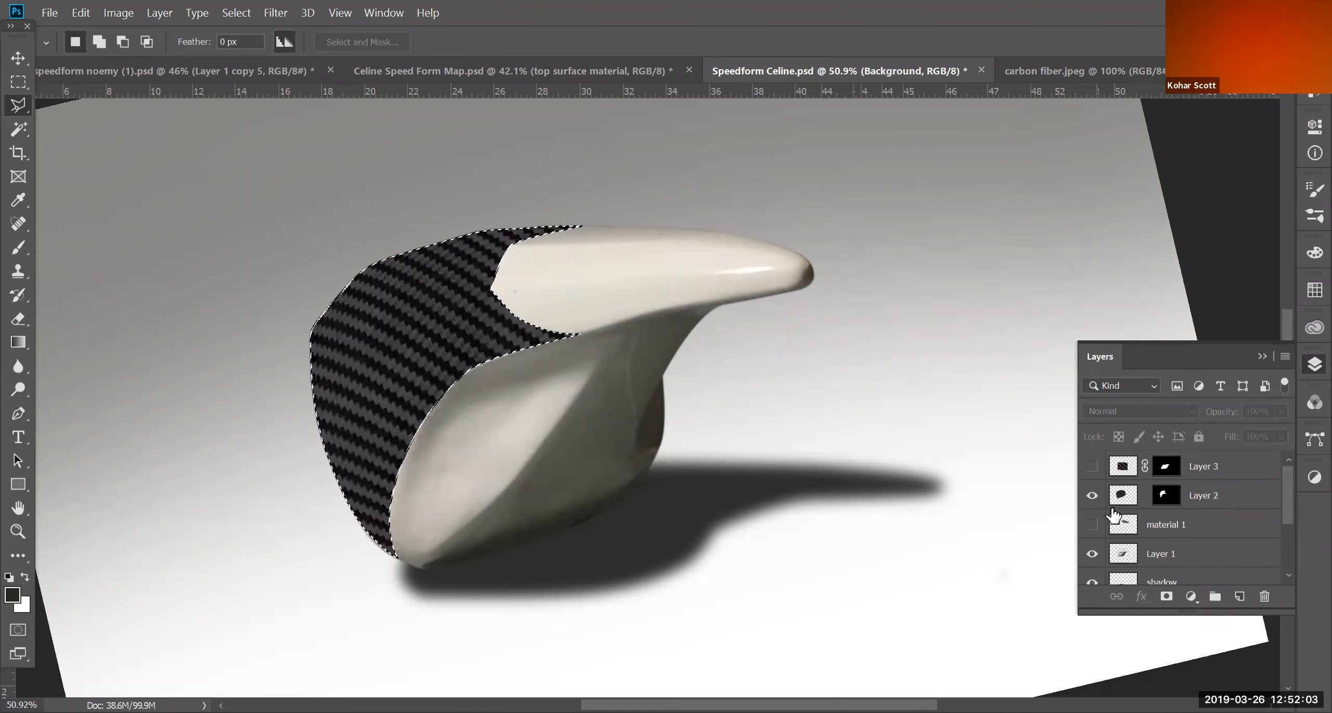
{"action": "left_click", "coordinate": [124, 43]}
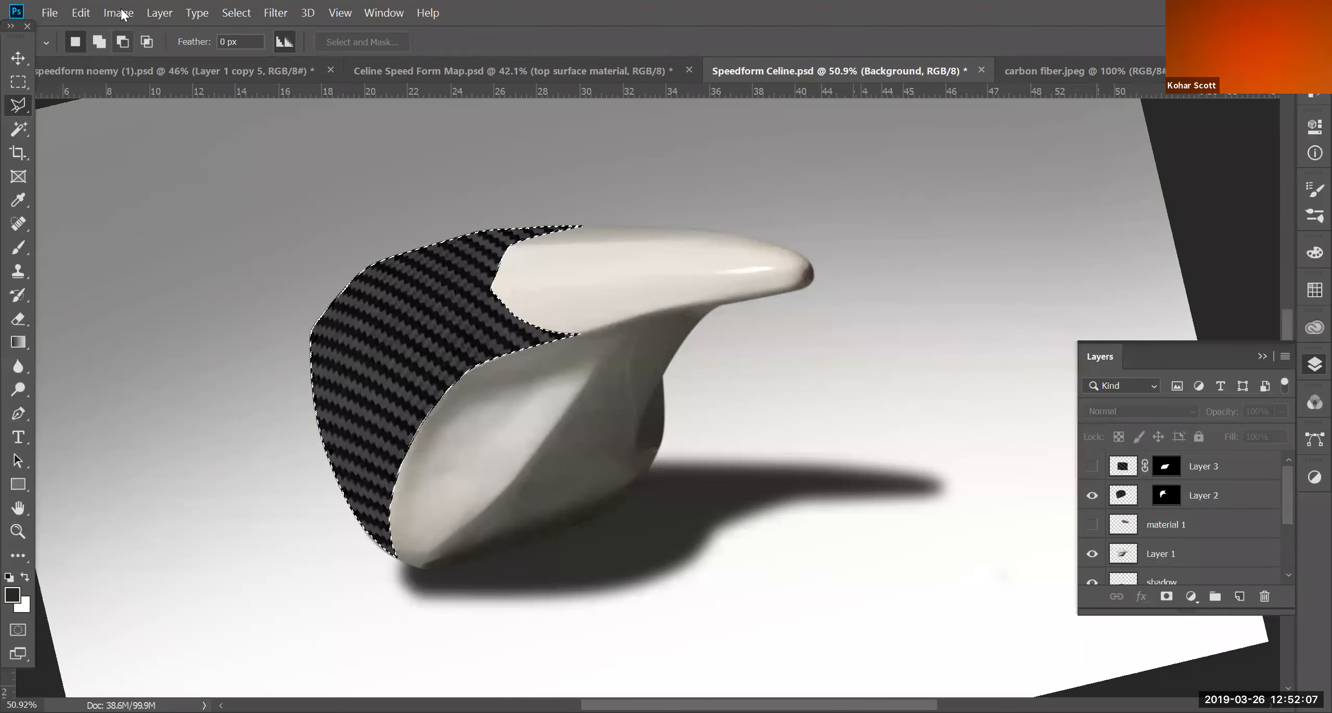
{"action": "left_click", "coordinate": [100, 16]}
{"action": "mouse_move", "coordinate": [80, 14]}
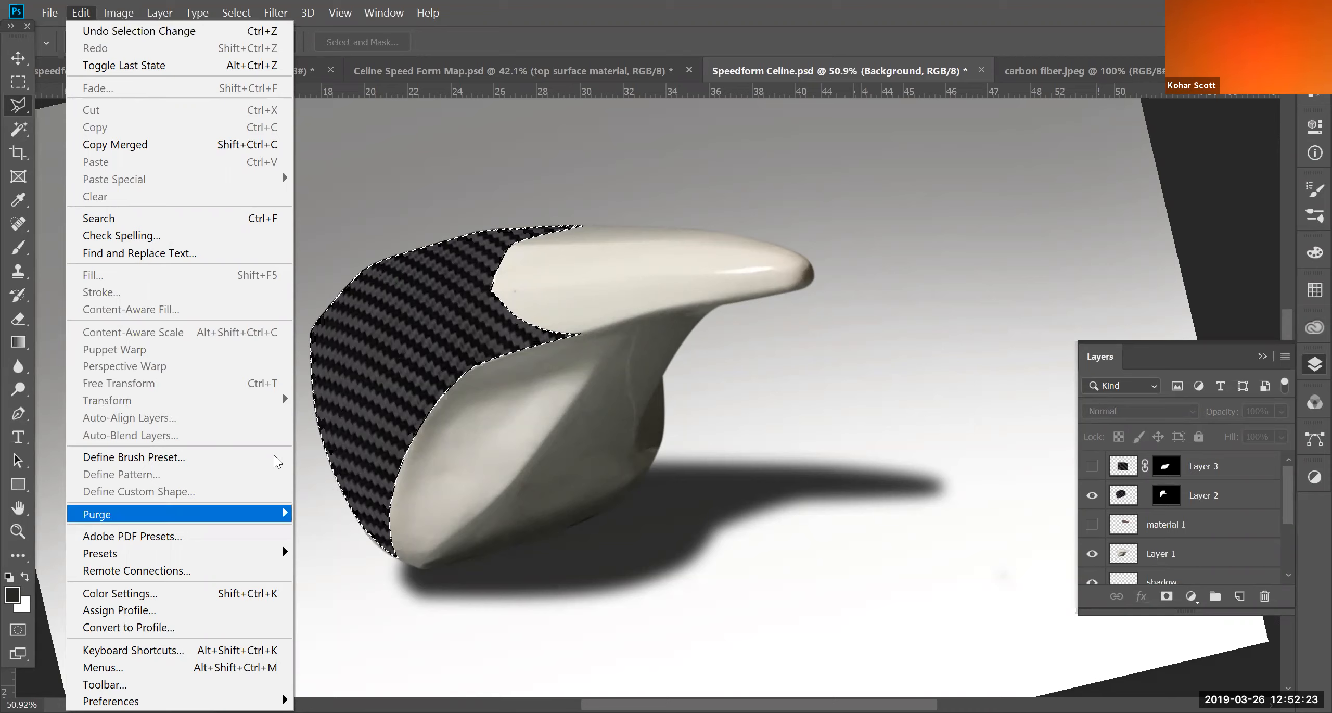
{"action": "left_click", "coordinate": [18, 65]}
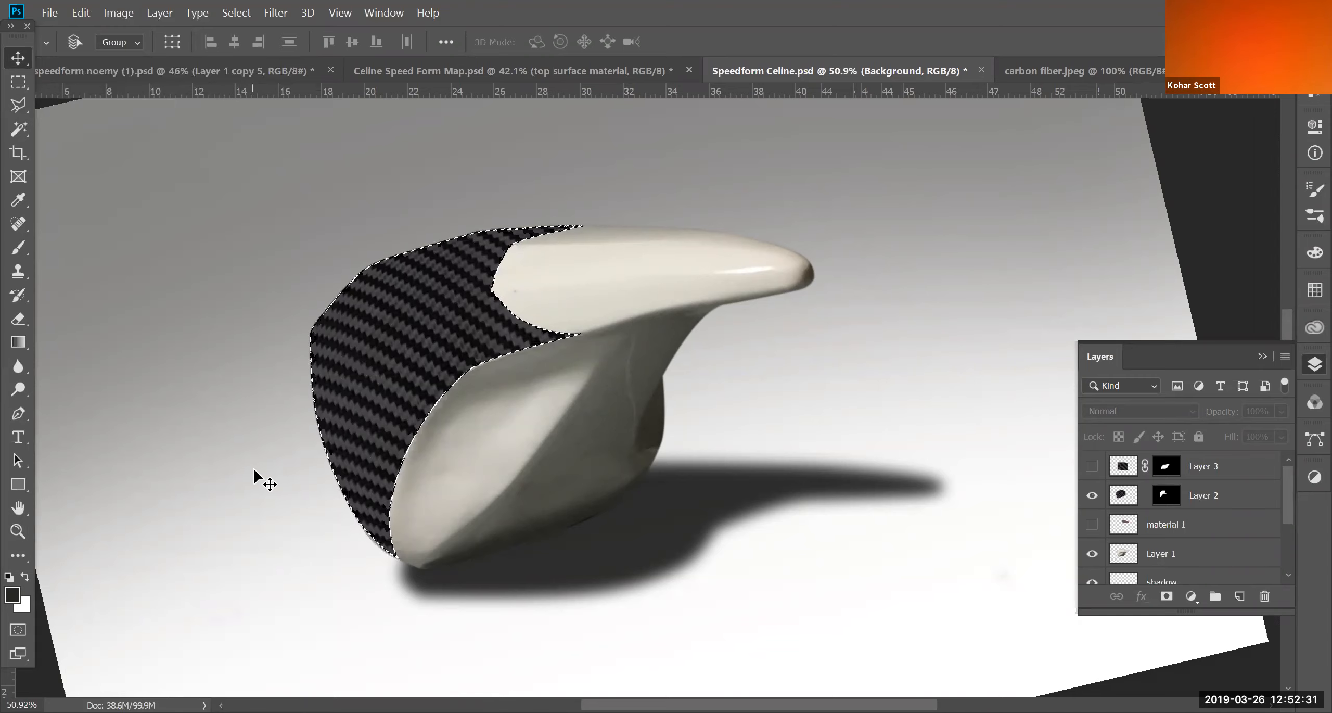
Hide Layer 2, clear the selection and show the carbon fiber Layer 3 on the form's lower surface.
{"action": "left_click", "coordinate": [1092, 494]}
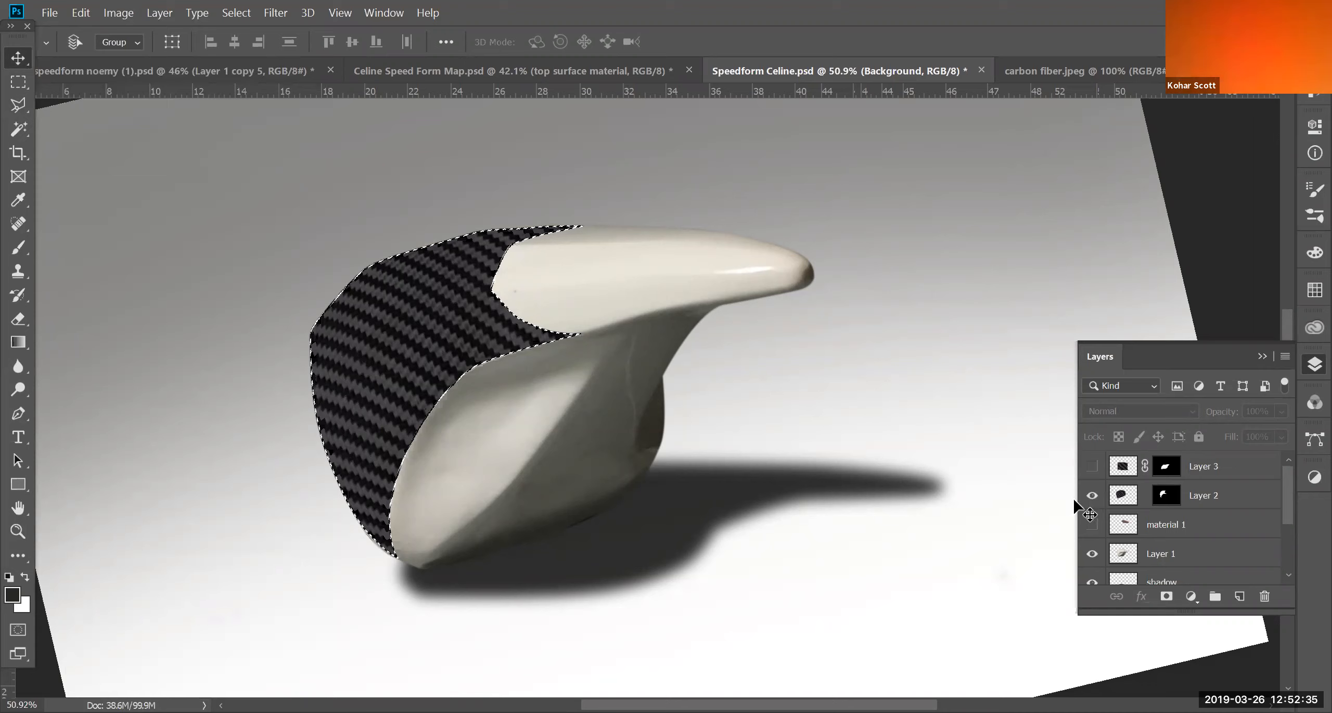
{"action": "left_click", "coordinate": [1092, 495]}
{"action": "left_click", "coordinate": [1092, 466]}
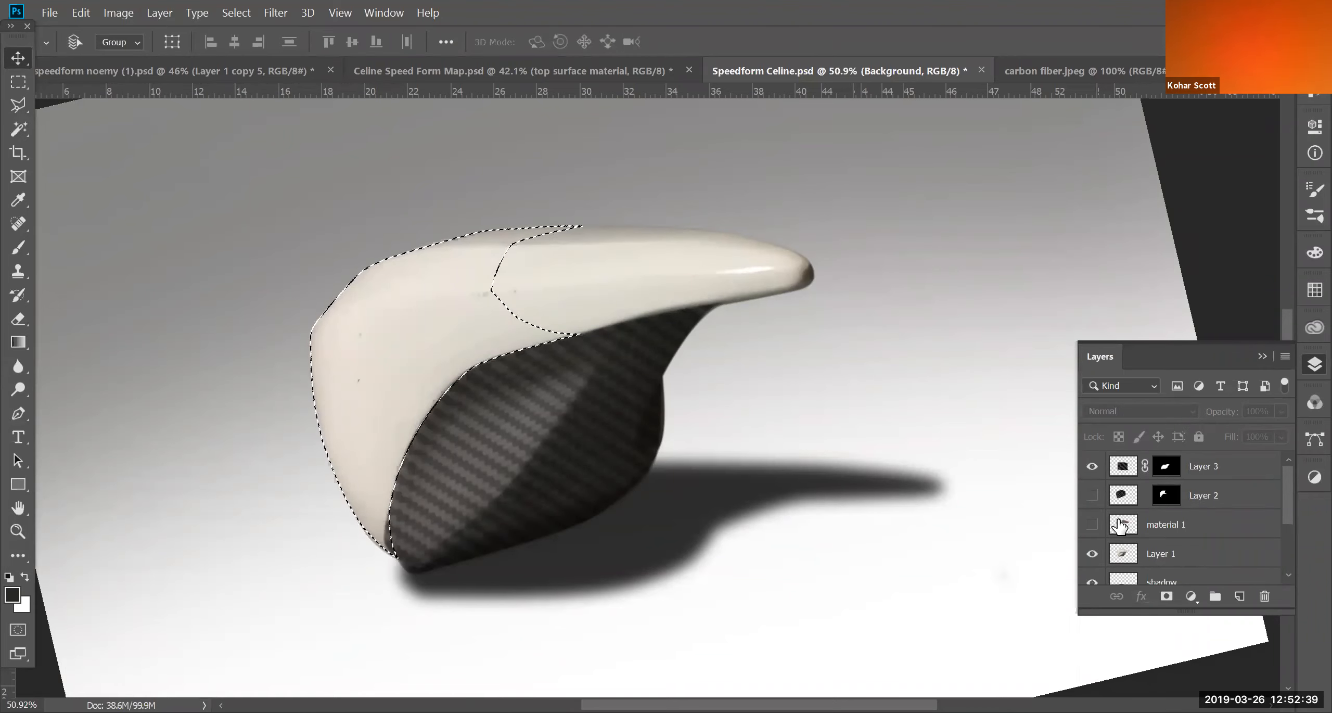
{"action": "key", "text": "ctrl+d"}
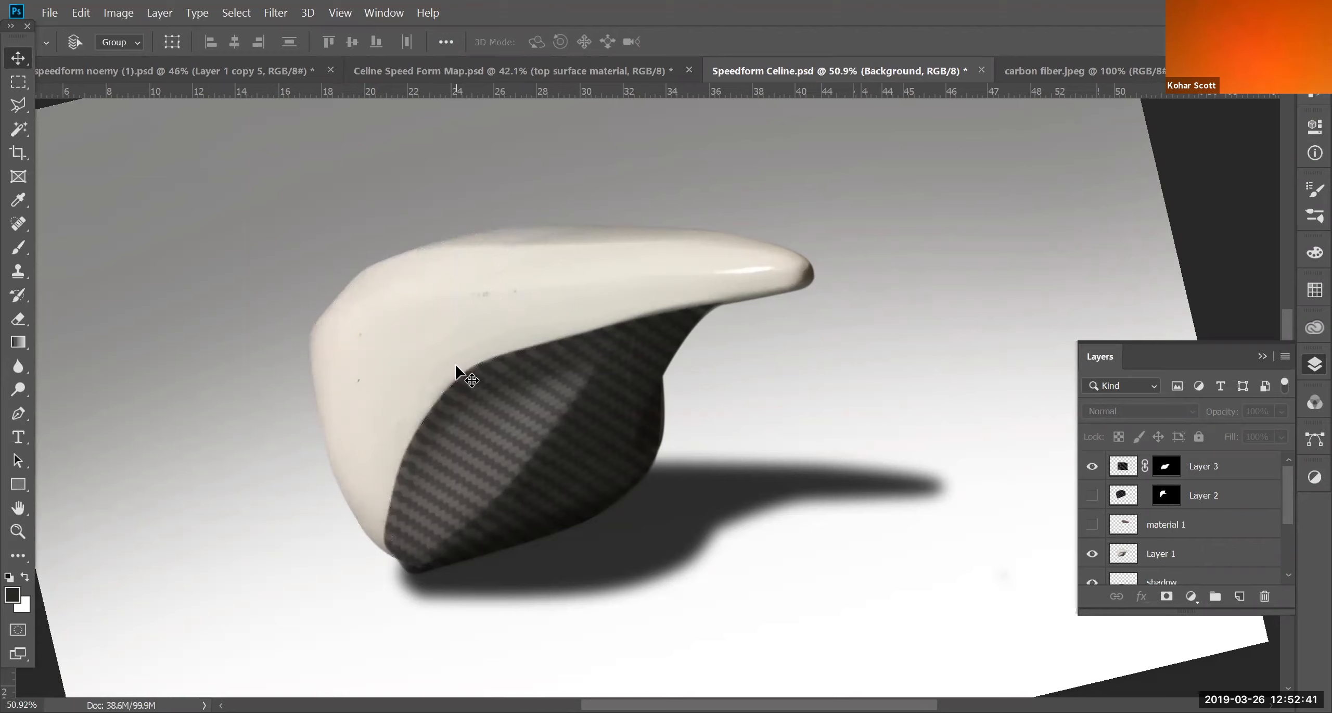
{"action": "left_click", "coordinate": [1092, 466]}
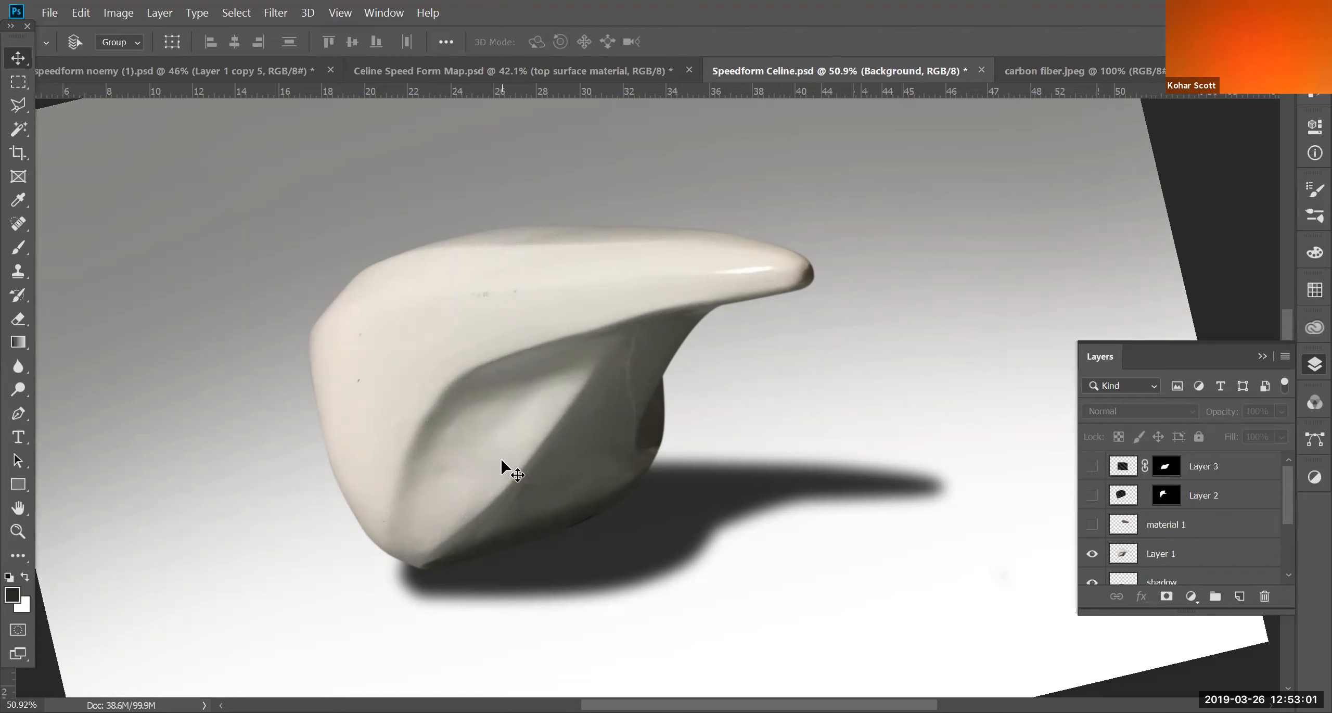
{"action": "left_click", "coordinate": [1092, 465]}
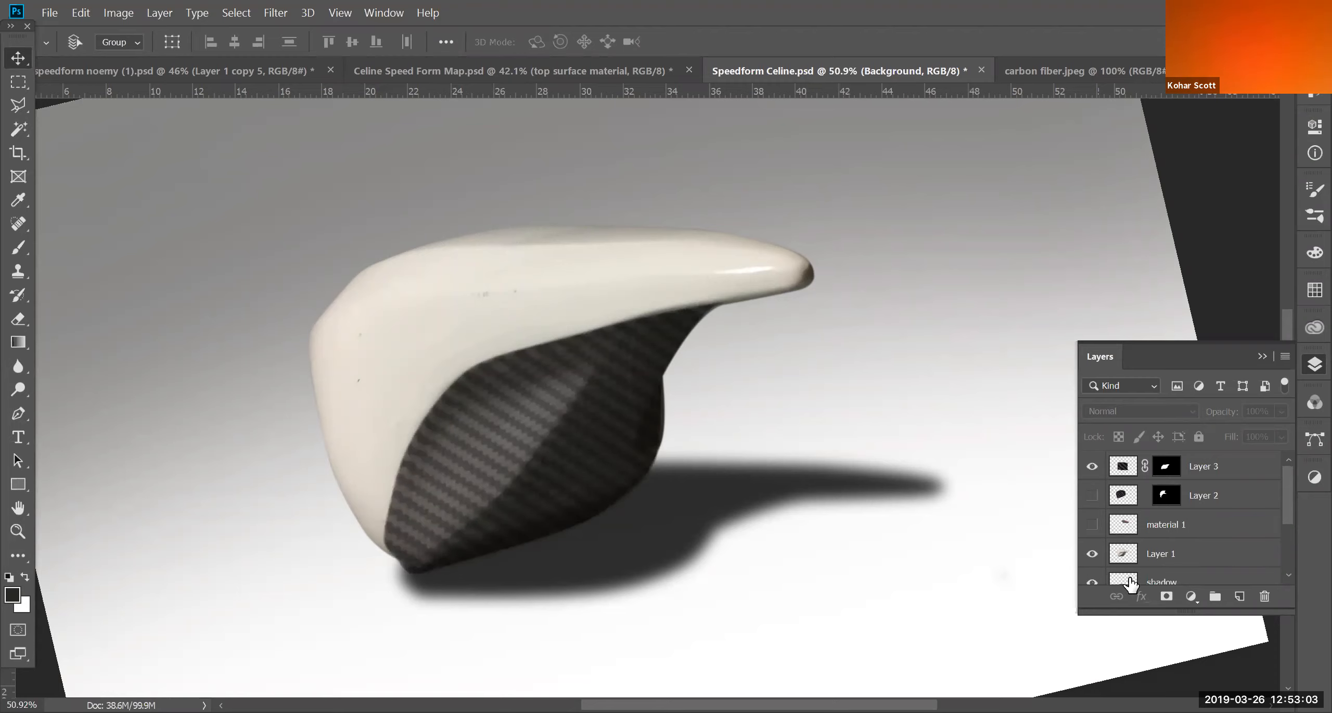